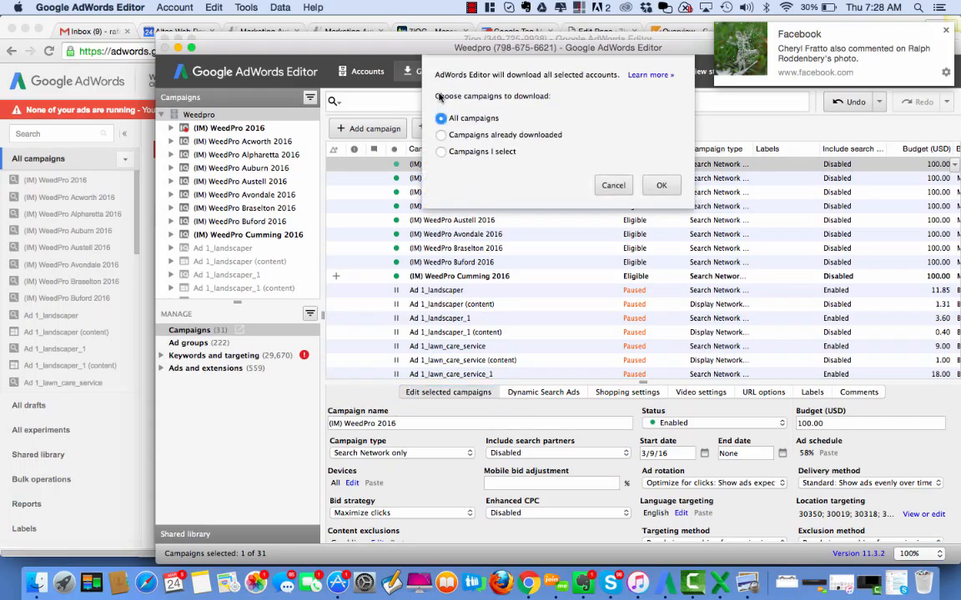
# Step: Download recent changes for all campaigns and select the (IM) WeedPro Cumming 2016 campaign
pyautogui.click(674, 188)
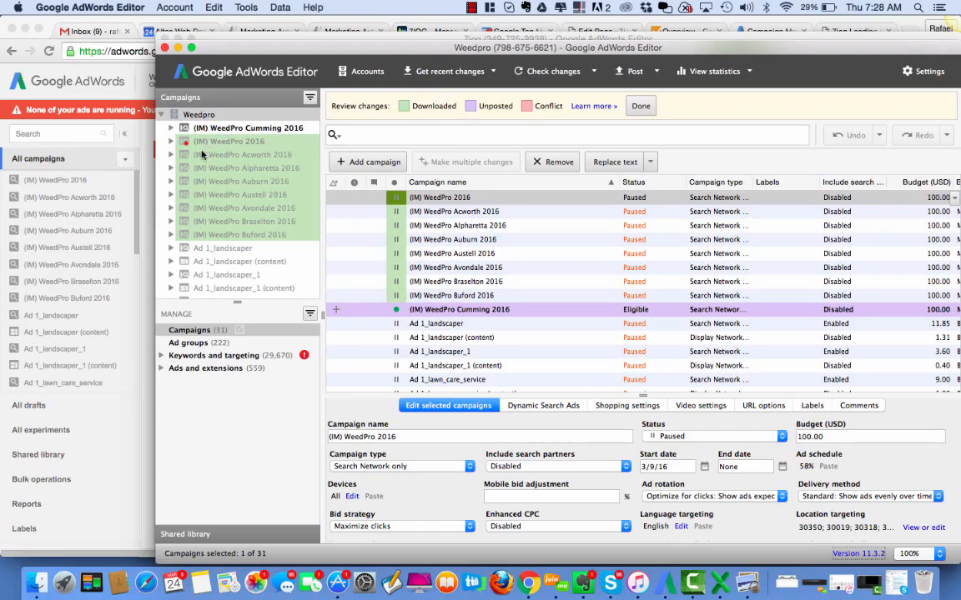
pyautogui.click(450, 313)
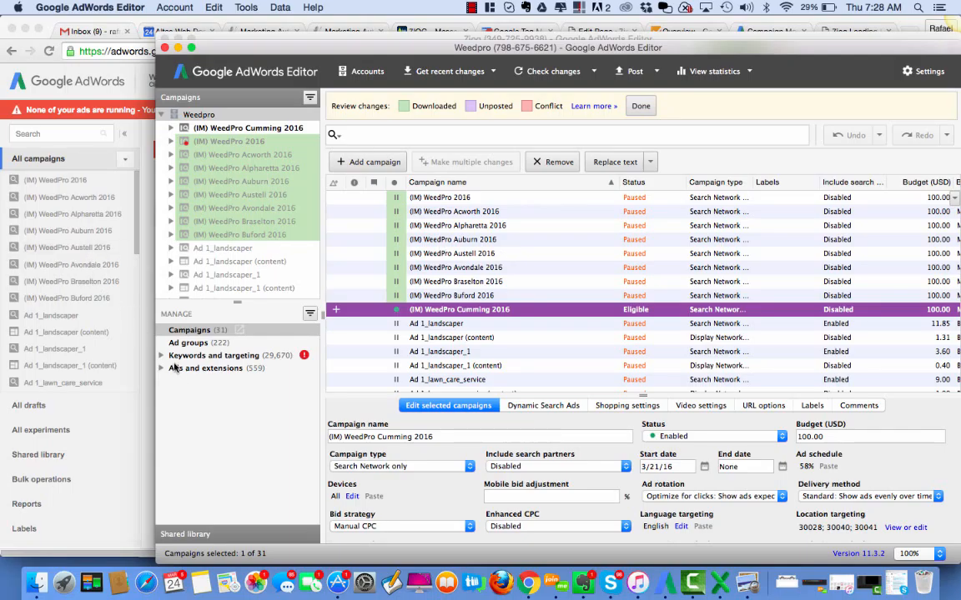
pyautogui.click(238, 326)
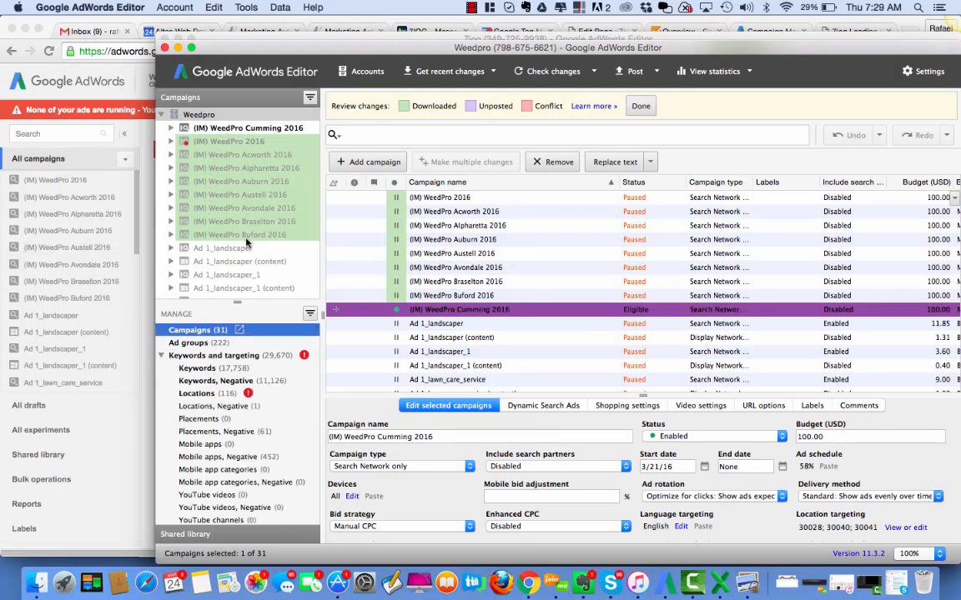
pyautogui.scroll(-7, 242, 248)
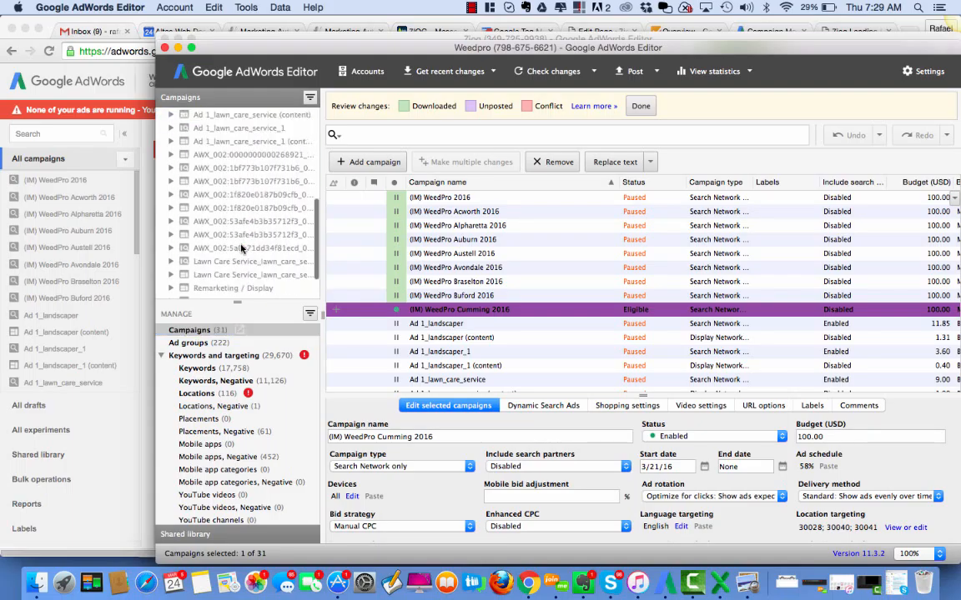
pyautogui.scroll(7, 242, 249)
pyautogui.click(225, 130)
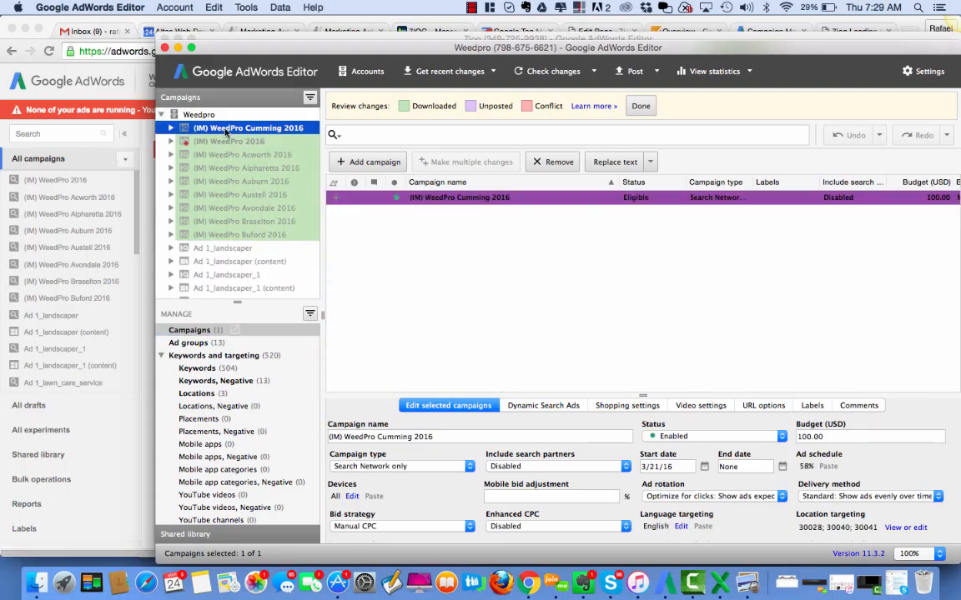
# Step: Review the Cumming campaign's keywords and compare its target locations with the Cumming zip codes in SalesRepZipCodes.xlsx in Excel
pyautogui.click(193, 369)
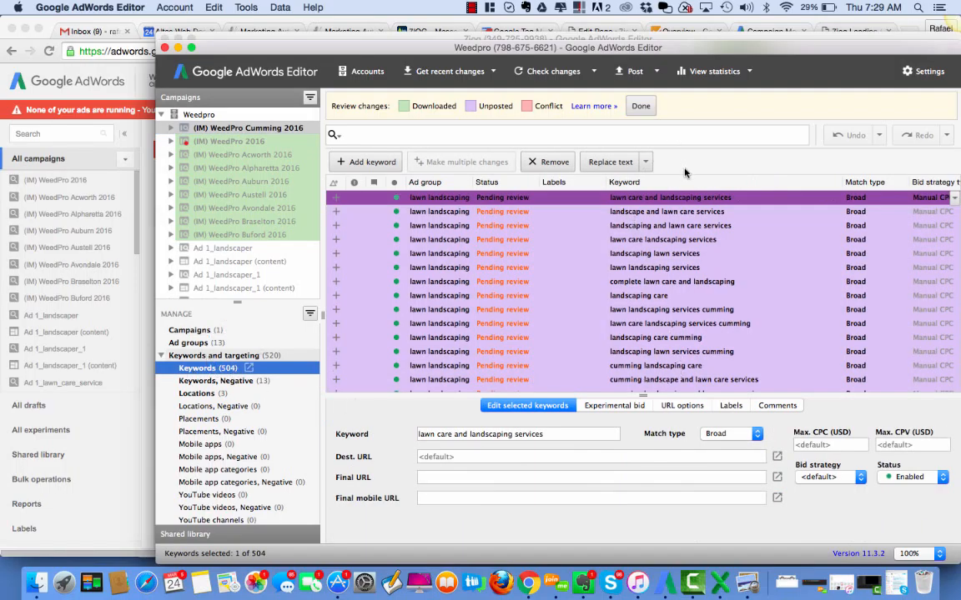
pyautogui.click(195, 394)
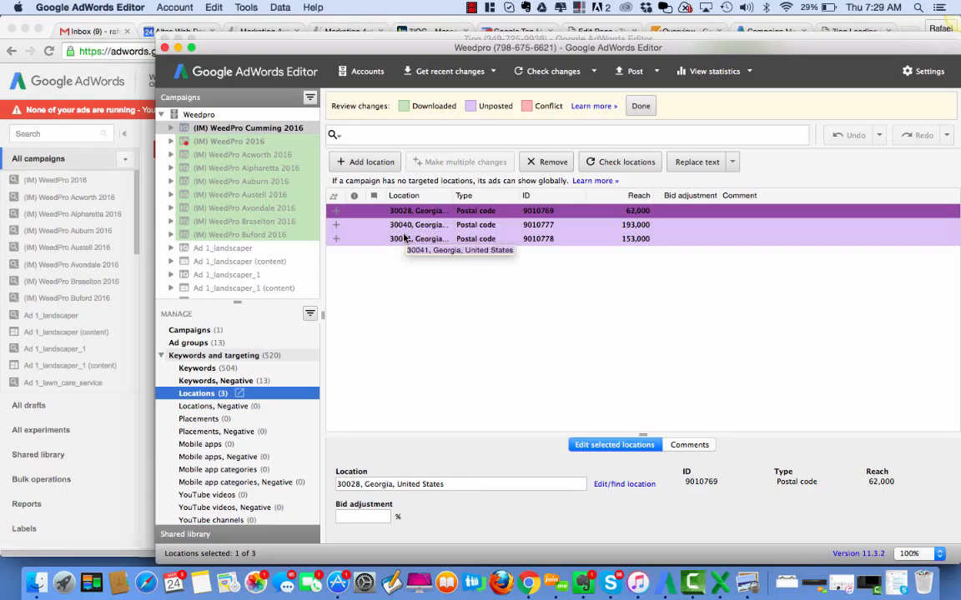
pyautogui.click(693, 582)
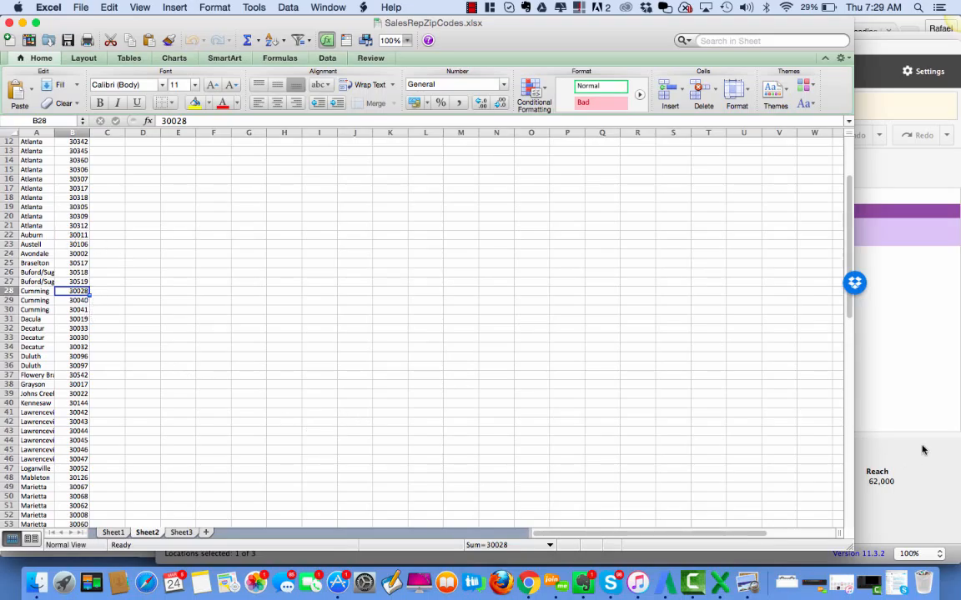
pyautogui.click(923, 412)
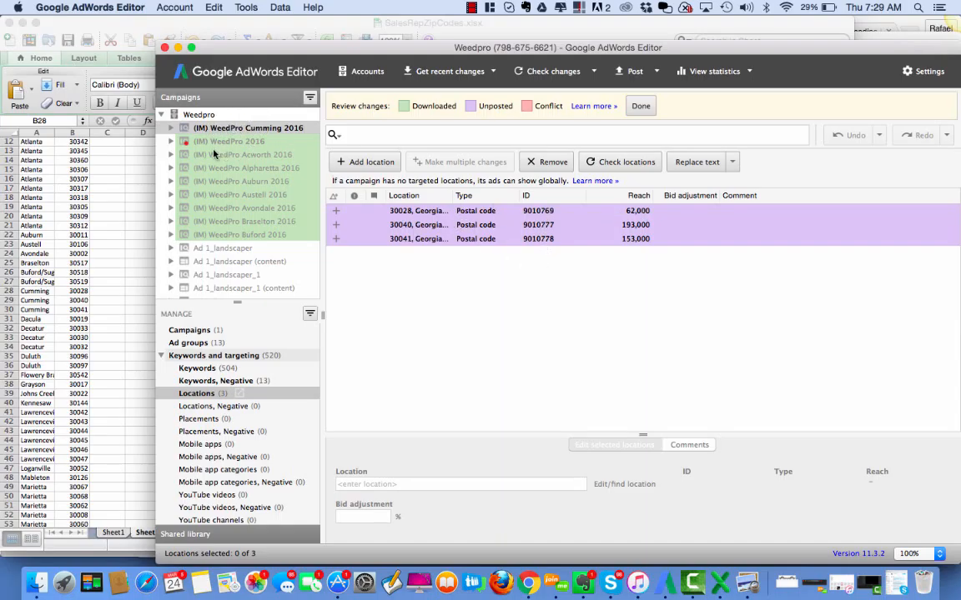
pyautogui.click(215, 393)
pyautogui.scroll(-3, 240, 406)
pyautogui.scroll(3, 239, 405)
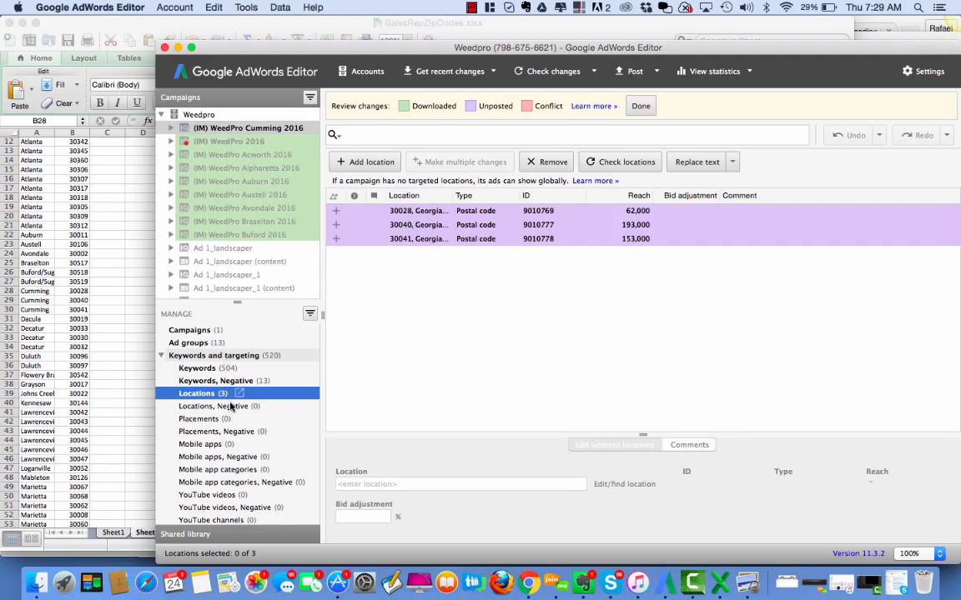
# Step: Review the Cumming campaign's text ads, checking the city name in the headline
pyautogui.click(161, 356)
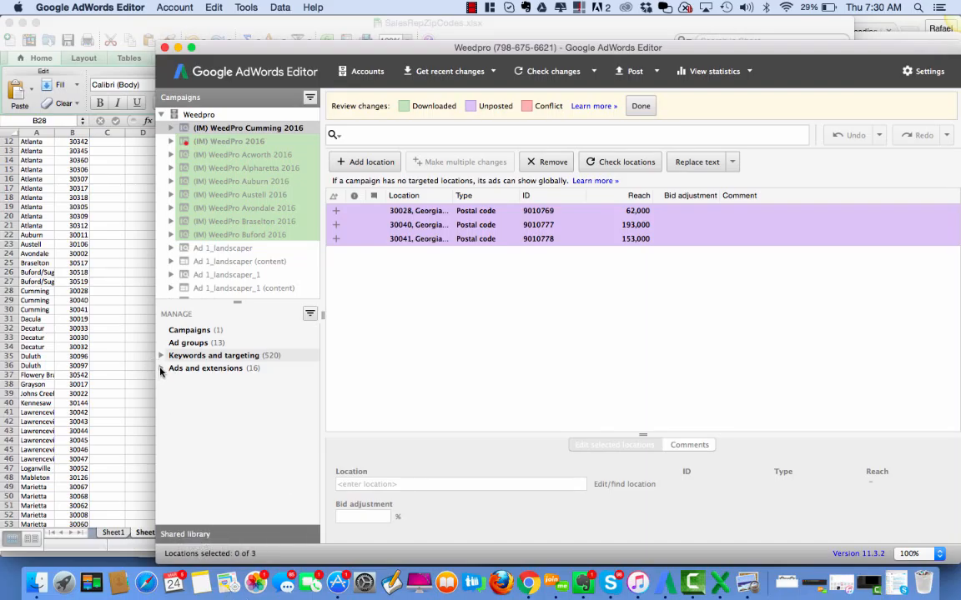
pyautogui.click(161, 368)
pyautogui.click(207, 382)
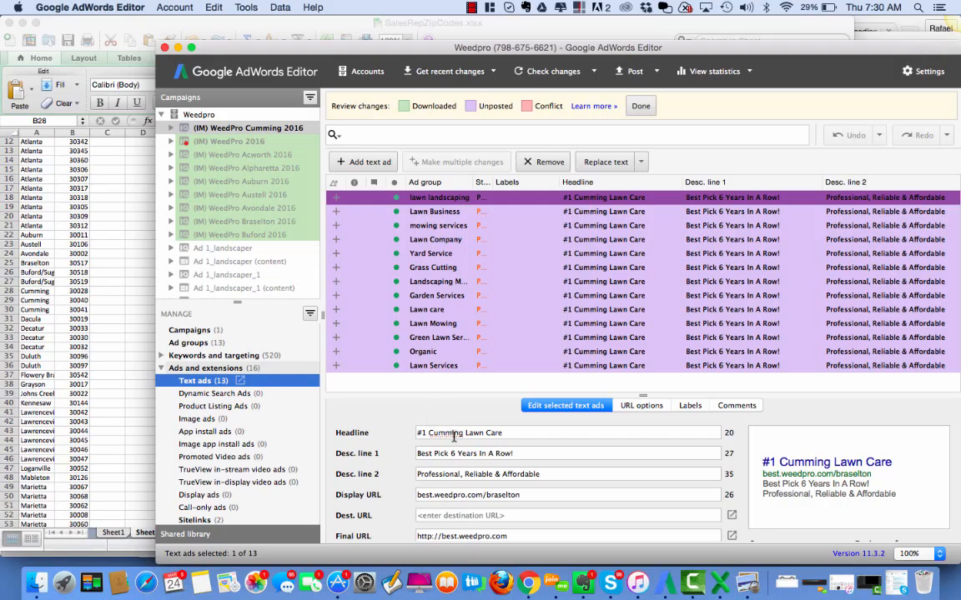
pyautogui.moveTo(429, 433); pyautogui.dragTo(463, 435)
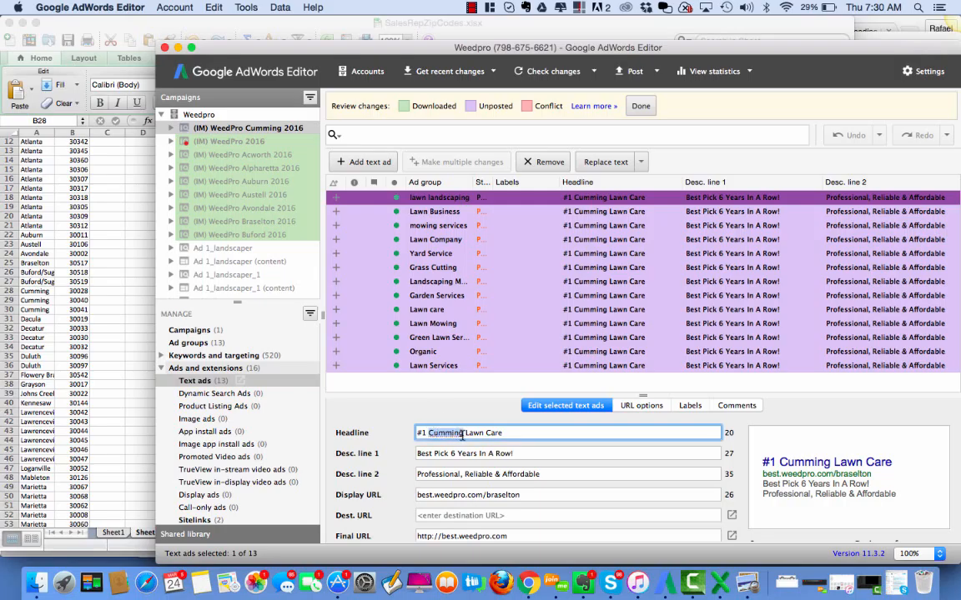
pyautogui.click(597, 377)
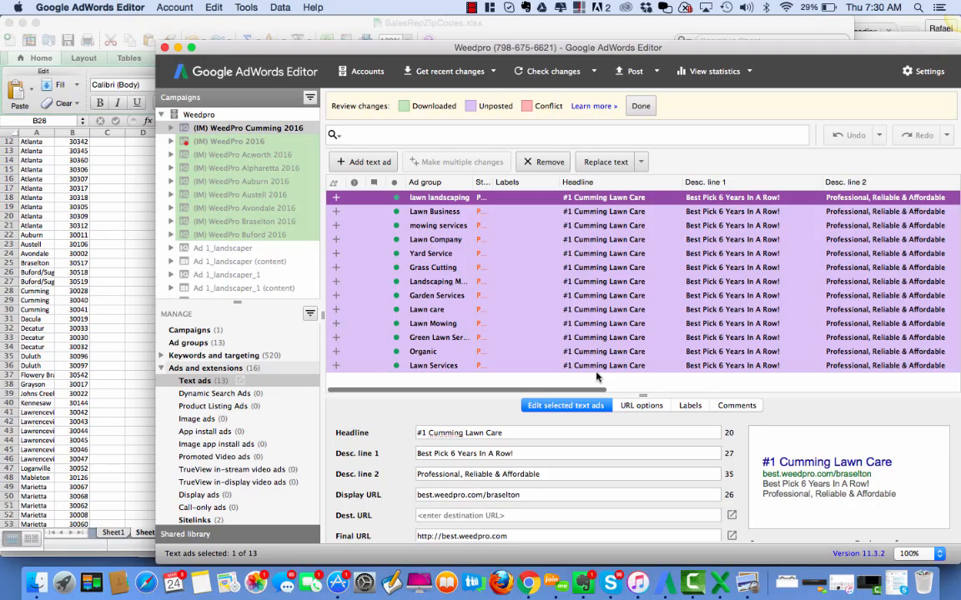
pyautogui.click(161, 367)
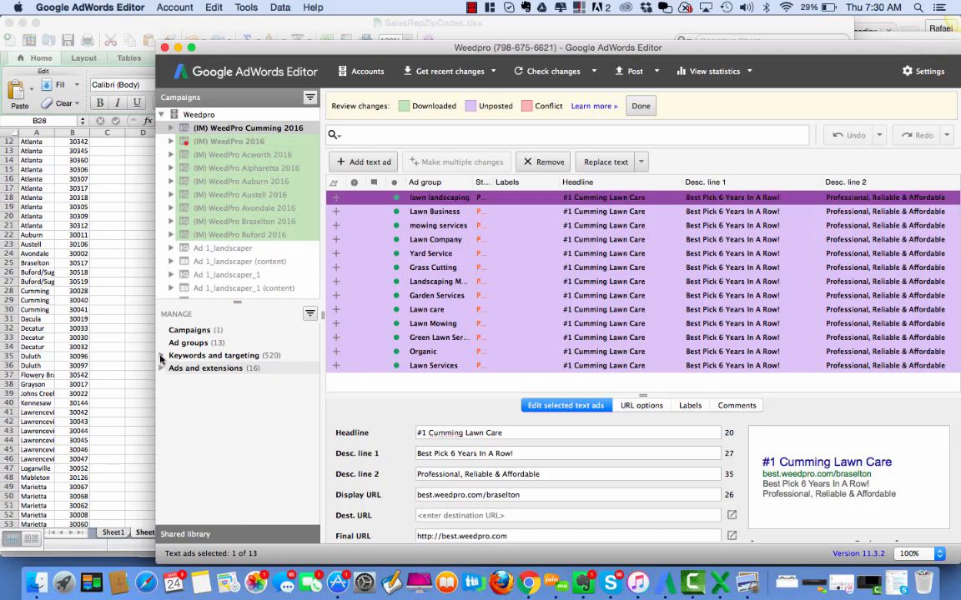
# Step: Show the target locations of the (IM) WeedPro 2016 campaign, sorted by location in ascending order
pyautogui.click(162, 356)
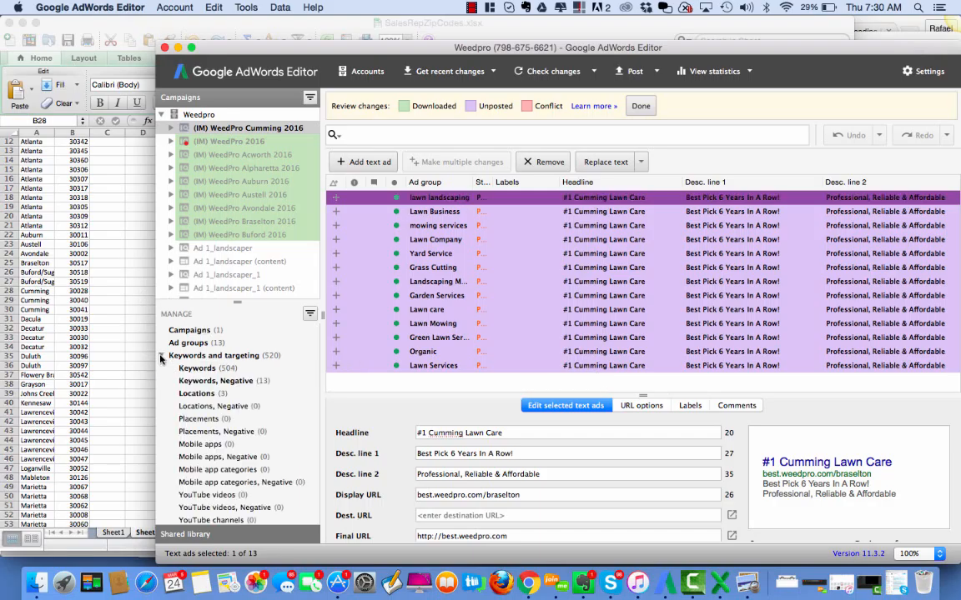
pyautogui.click(218, 141)
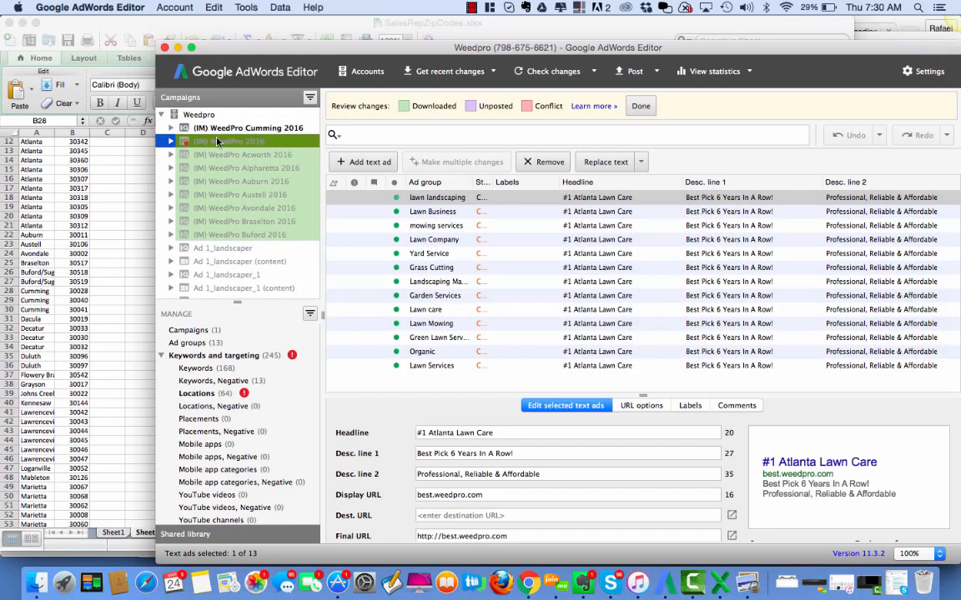
pyautogui.click(198, 394)
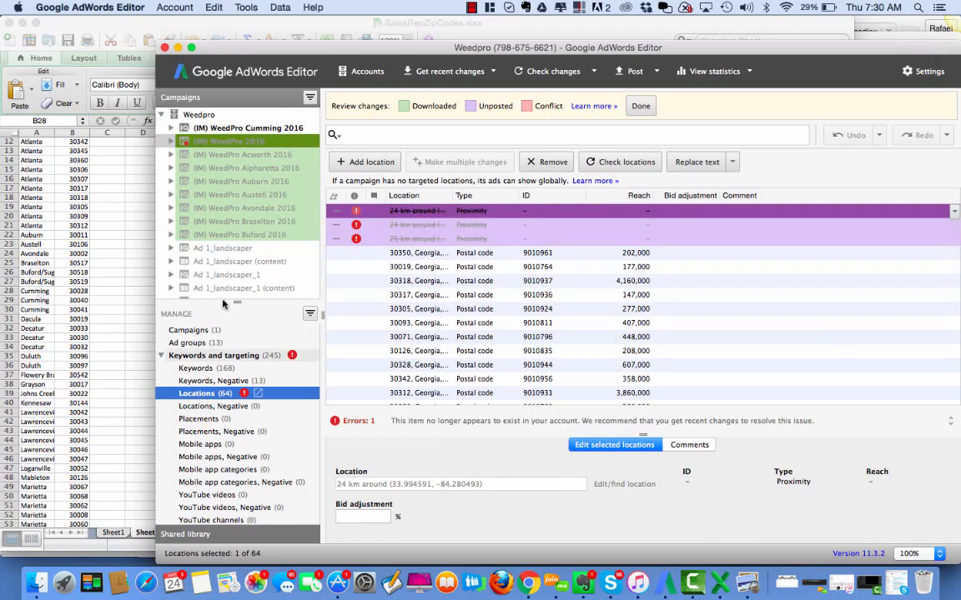
pyautogui.click(427, 196)
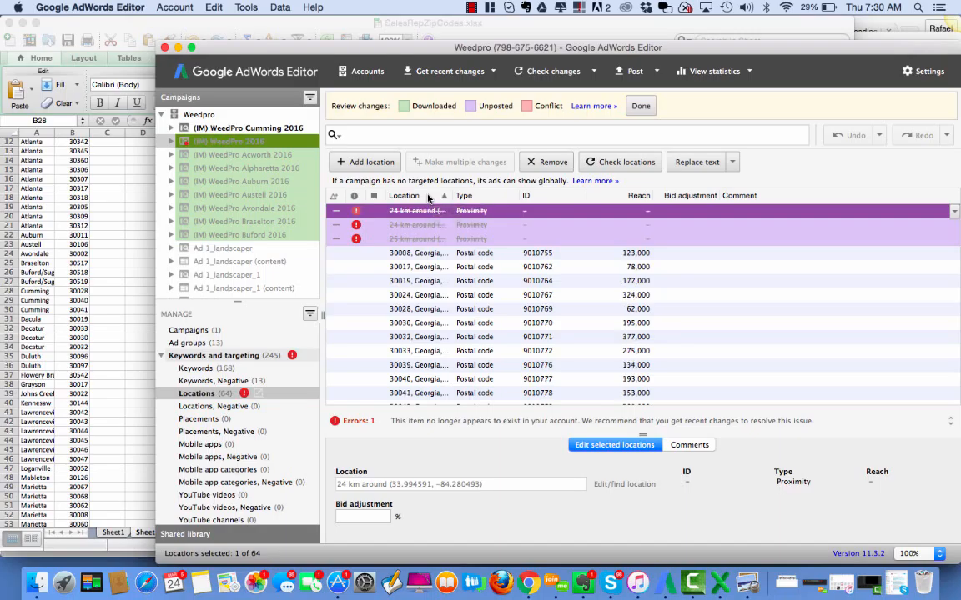
pyautogui.click(428, 197)
pyautogui.click(428, 196)
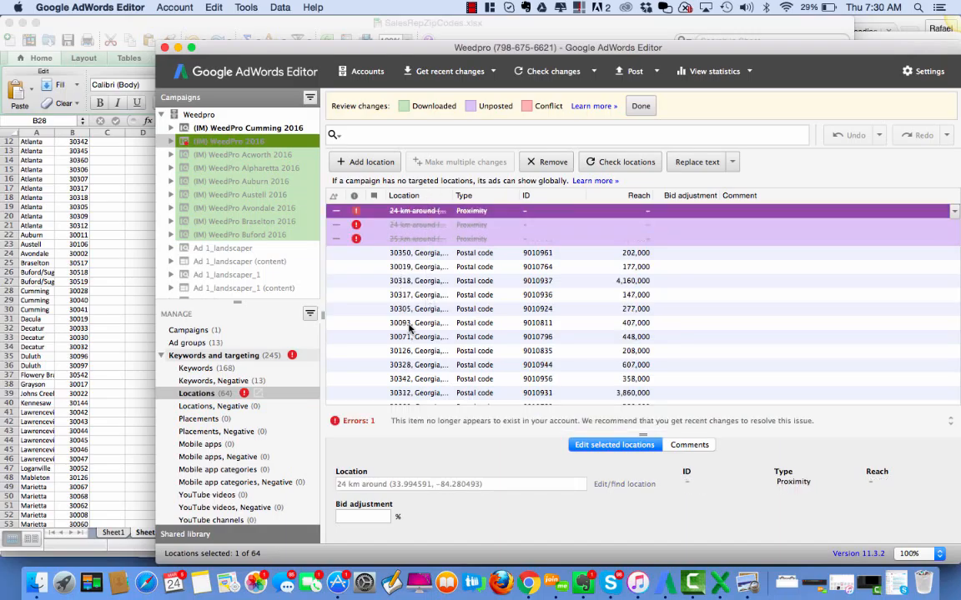
pyautogui.scroll(-1, 409, 325)
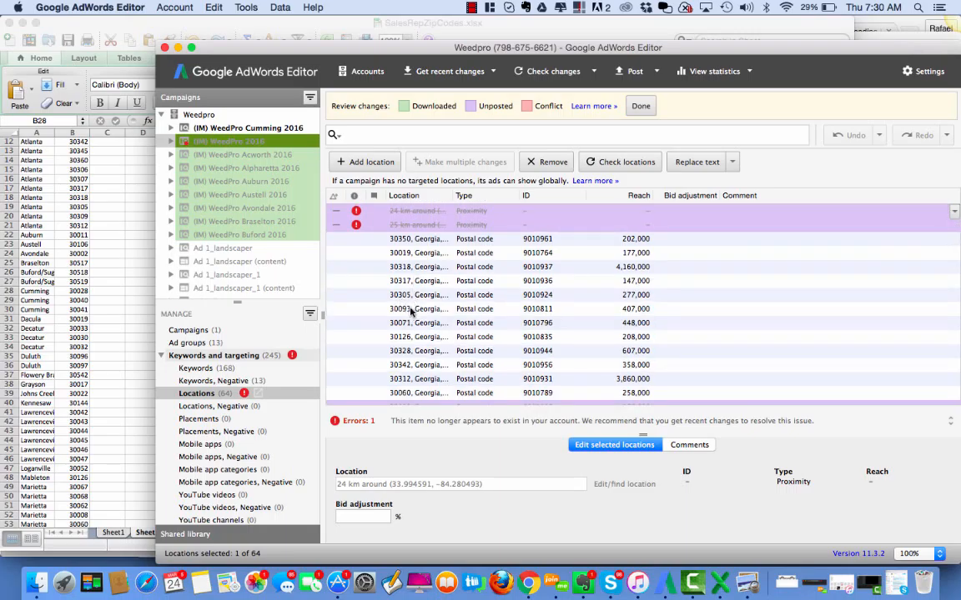
pyautogui.click(431, 196)
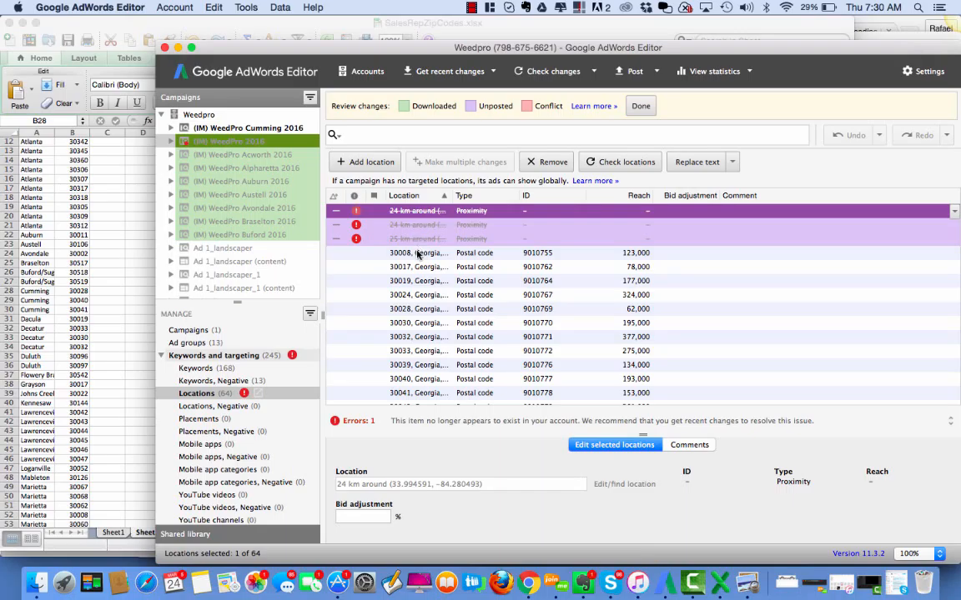
# Step: Remove postal codes 30028, 30040 and 30041 from the (IM) WeedPro 2016 locations, and select Dacula's zip code in the Excel sheet
pyautogui.click(419, 310)
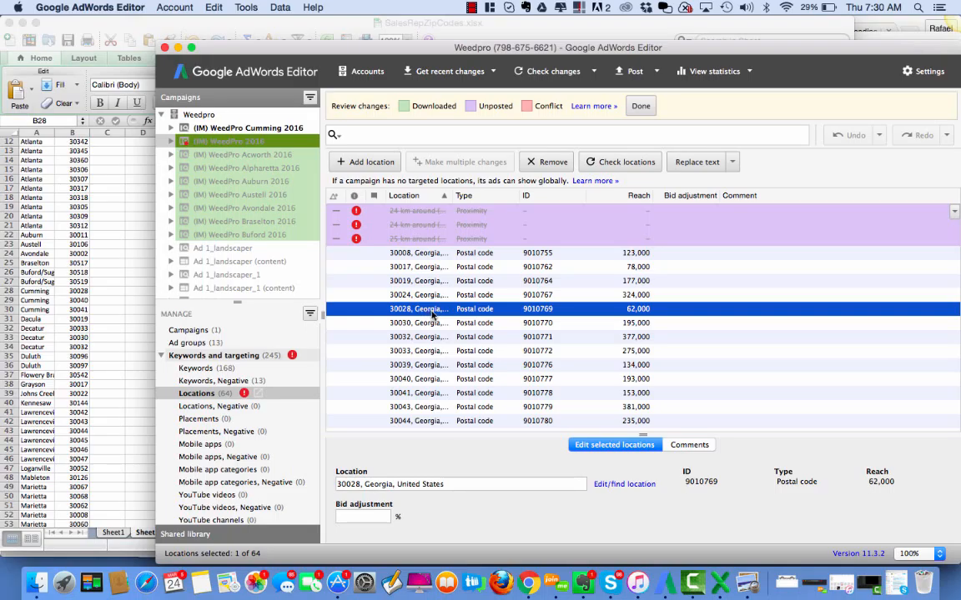
pyautogui.press('Delete')
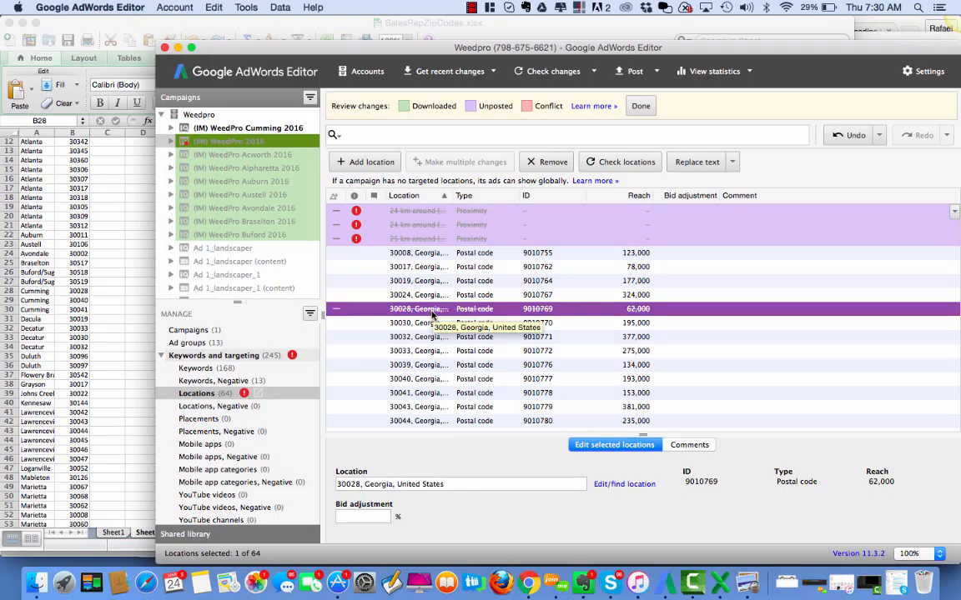
pyautogui.click(407, 380)
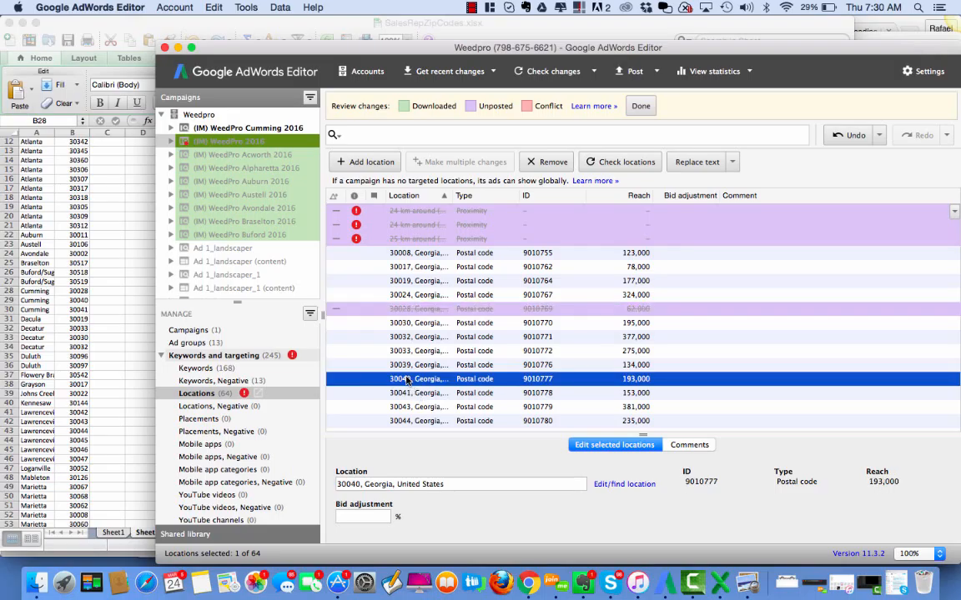
pyautogui.press('Delete')
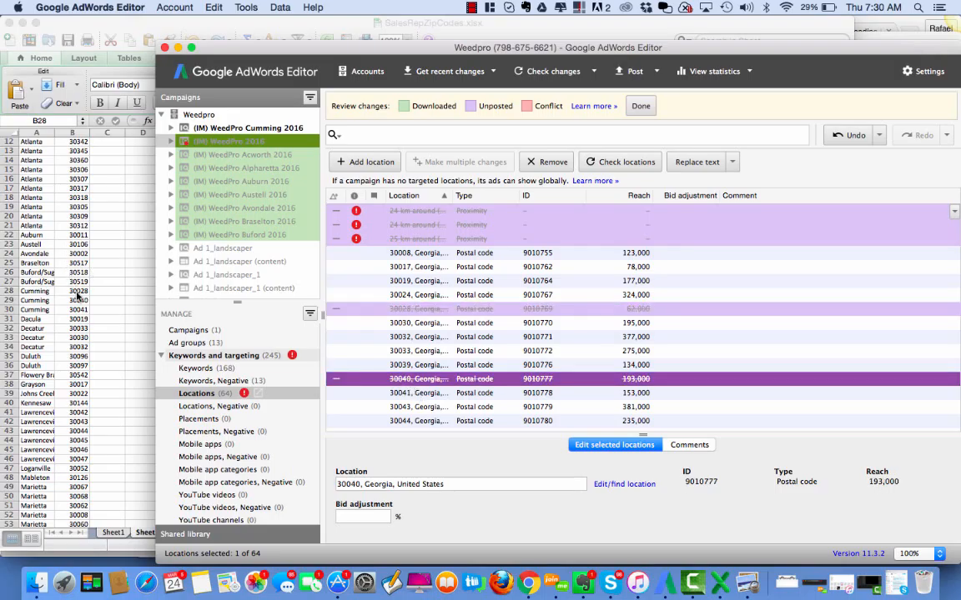
pyautogui.click(405, 395)
pyautogui.press('Delete')
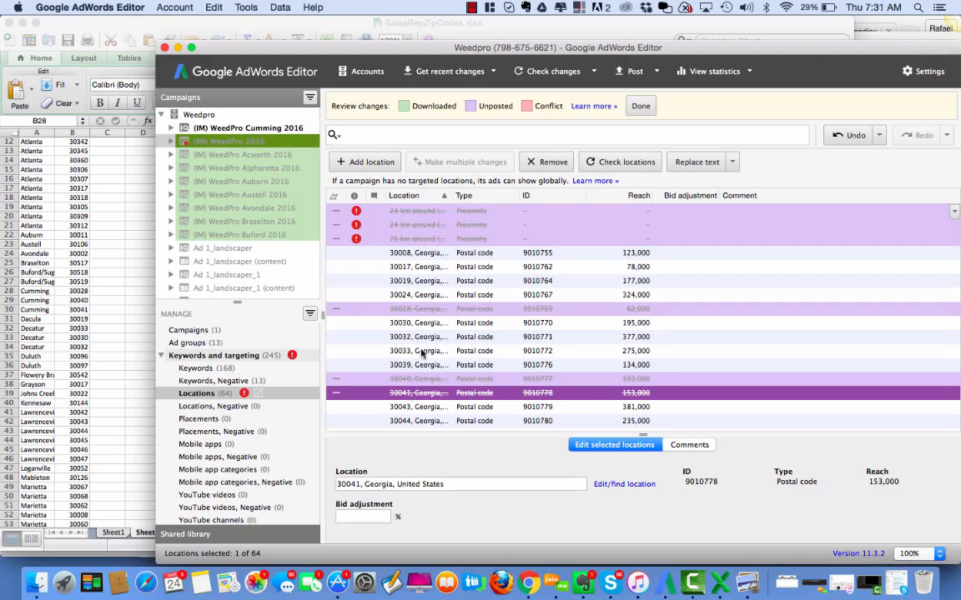
pyautogui.click(79, 318)
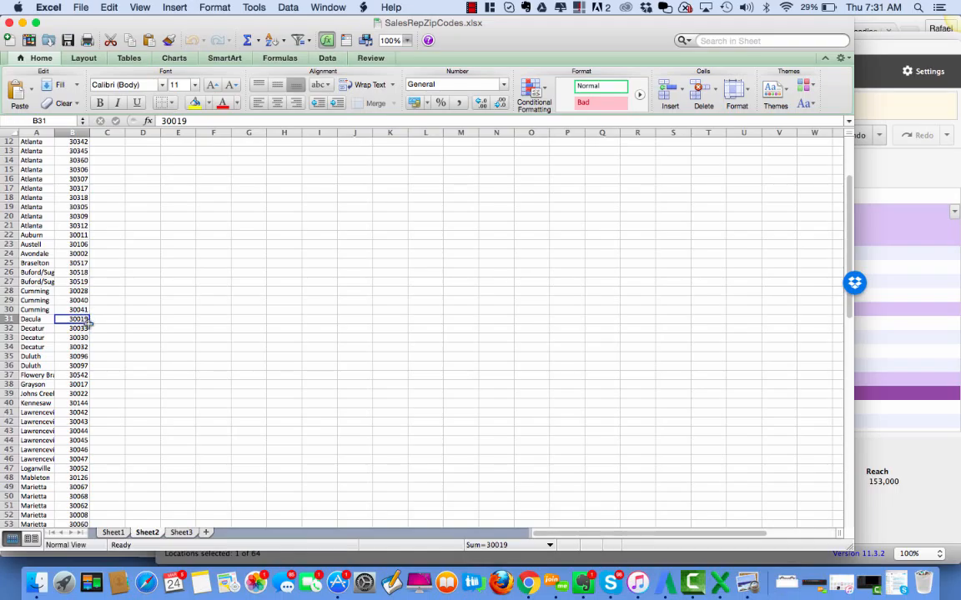
# Step: Switch back to Google AdWords Editor, finish the change review and post the local changes in all campaigns
pyautogui.click(934, 167)
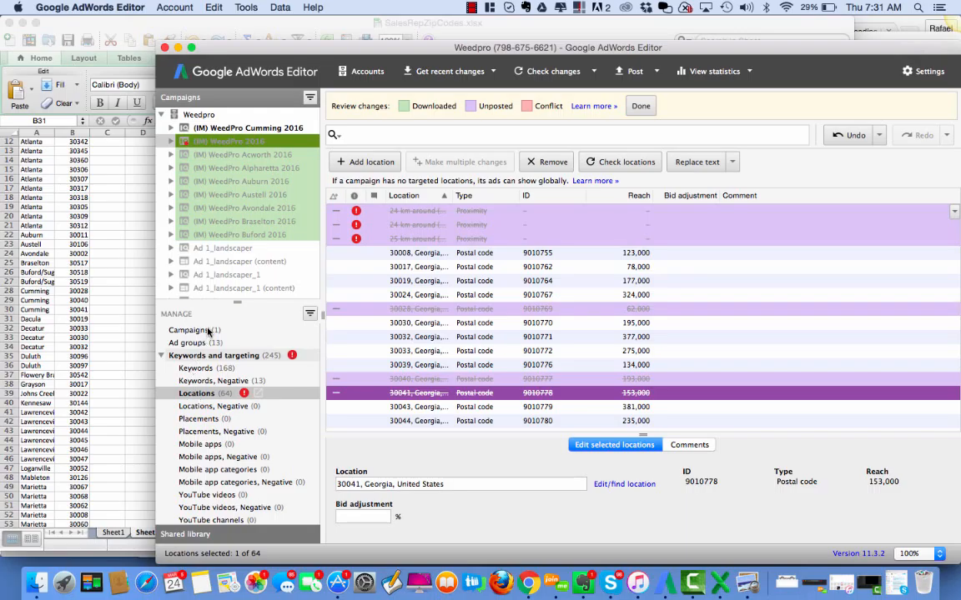
pyautogui.click(640, 107)
pyautogui.click(631, 73)
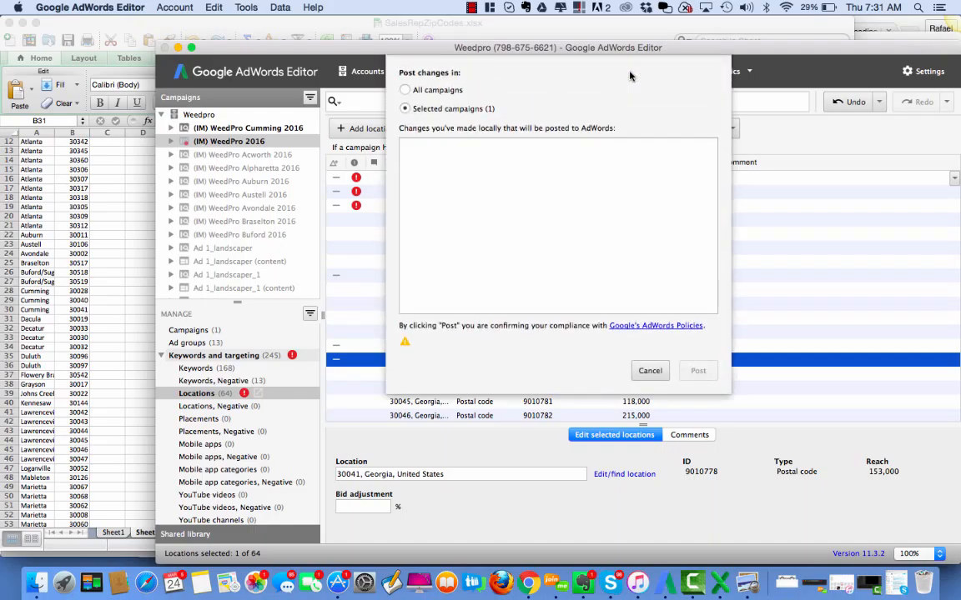
pyautogui.click(406, 90)
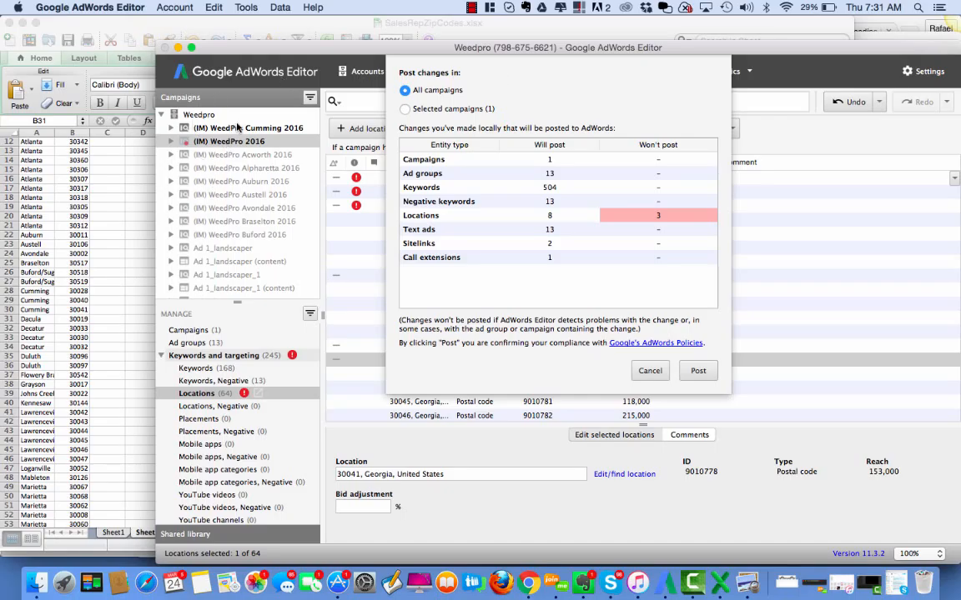
pyautogui.click(699, 373)
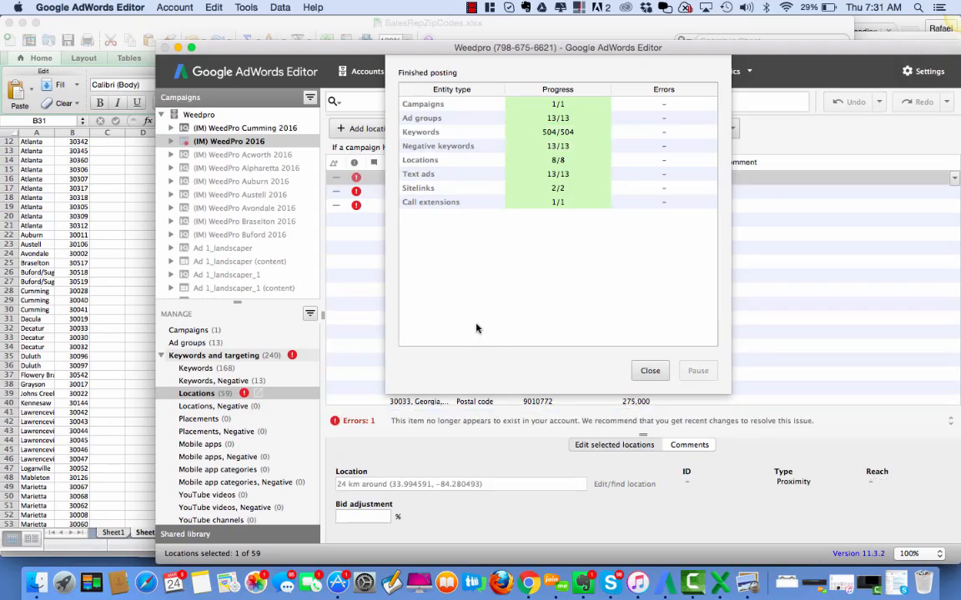
pyautogui.click(650, 371)
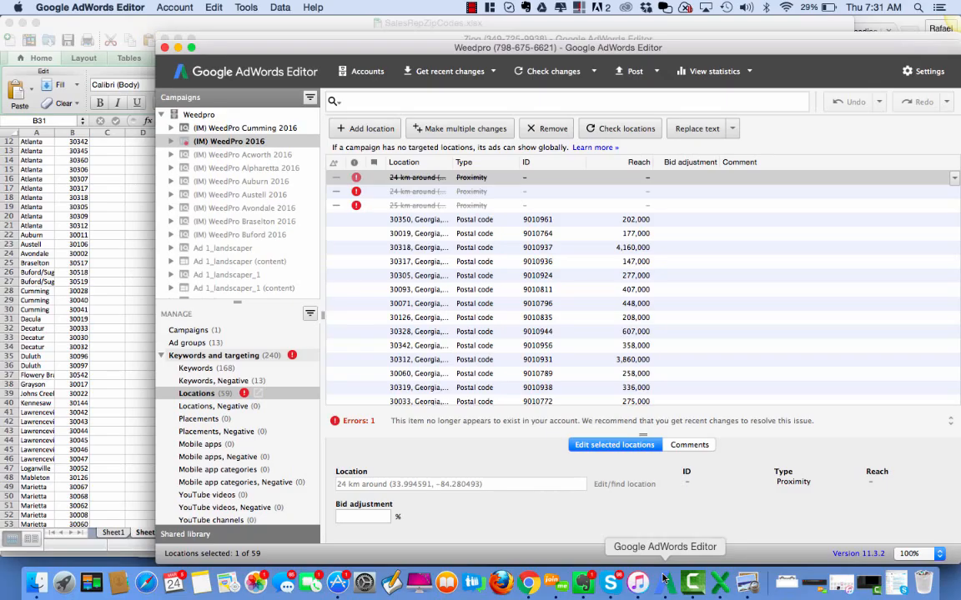
# Step: Switch to Chrome and reload the AdWords campaigns page
pyautogui.click(527, 586)
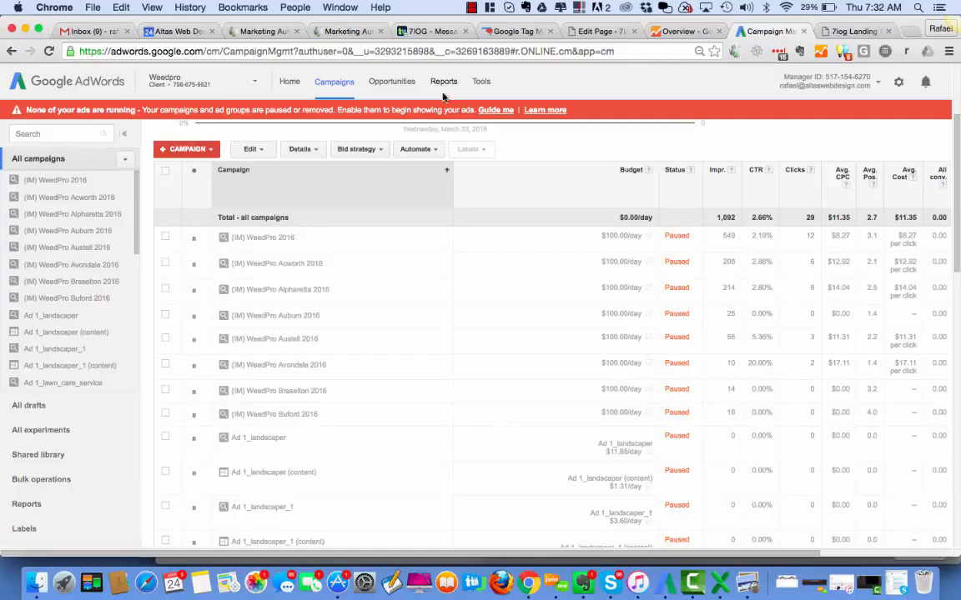
pyautogui.click(49, 53)
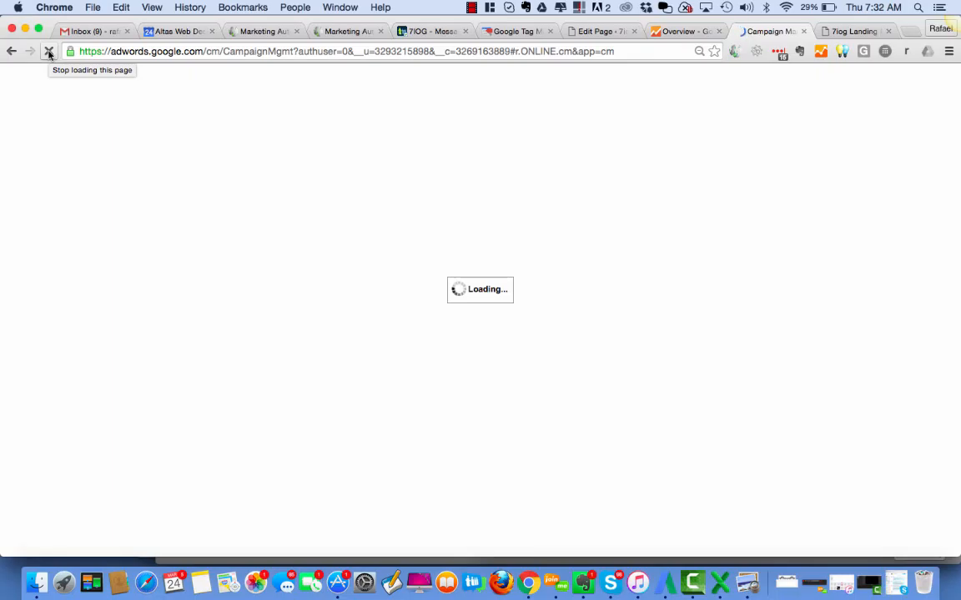
# Step: Pause the (IM) WeedPro Cumming 2016 campaign in the reloaded campaigns list and open that campaign
pyautogui.click(49, 52)
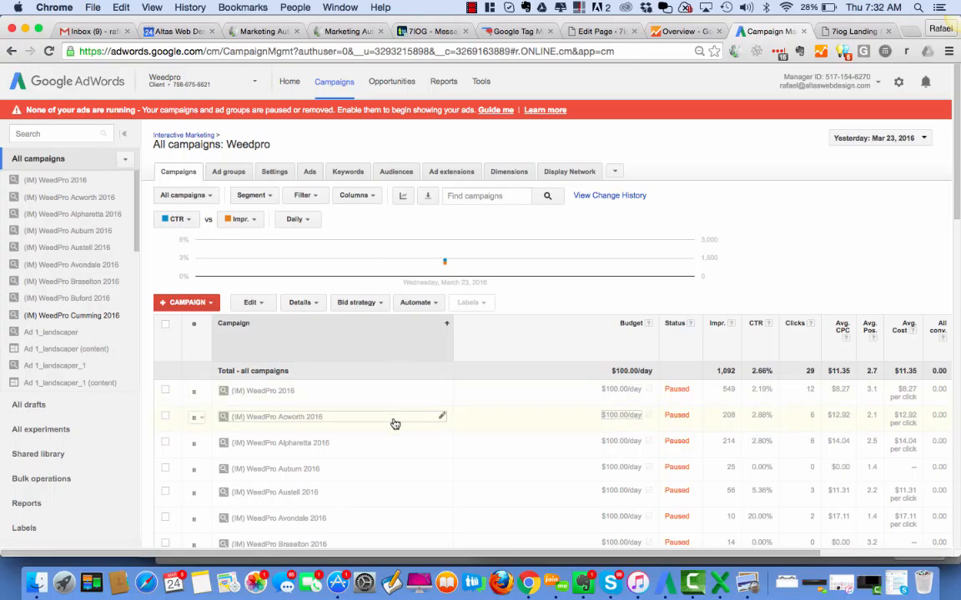
pyautogui.scroll(-4, 395, 424)
pyautogui.click(195, 441)
pyautogui.click(213, 471)
pyautogui.click(290, 439)
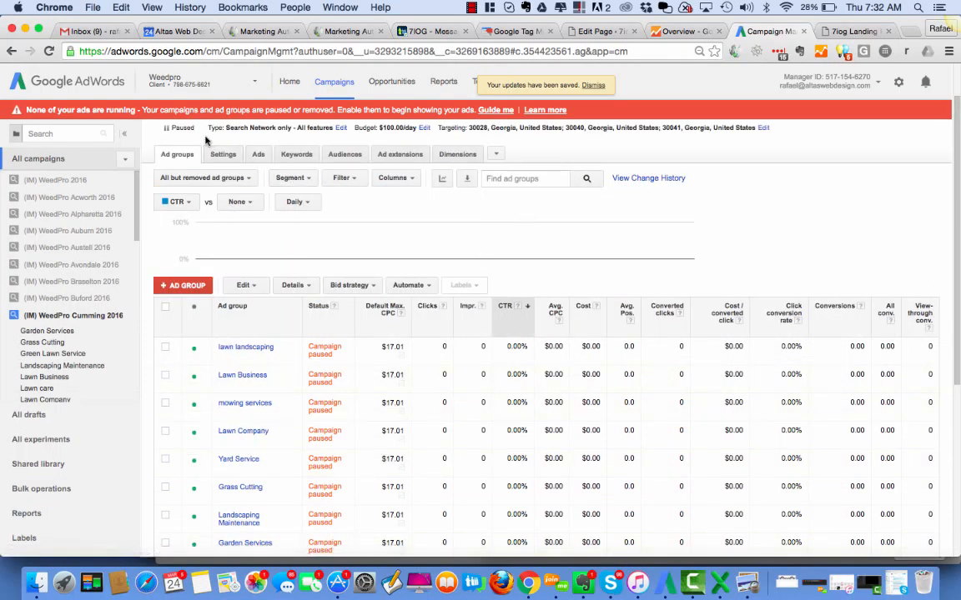
# Step: In the Cumming campaign's settings, change the bid strategy to Maximize clicks with a maximum CPC bid limit of $10.00 and save it
pyautogui.click(223, 157)
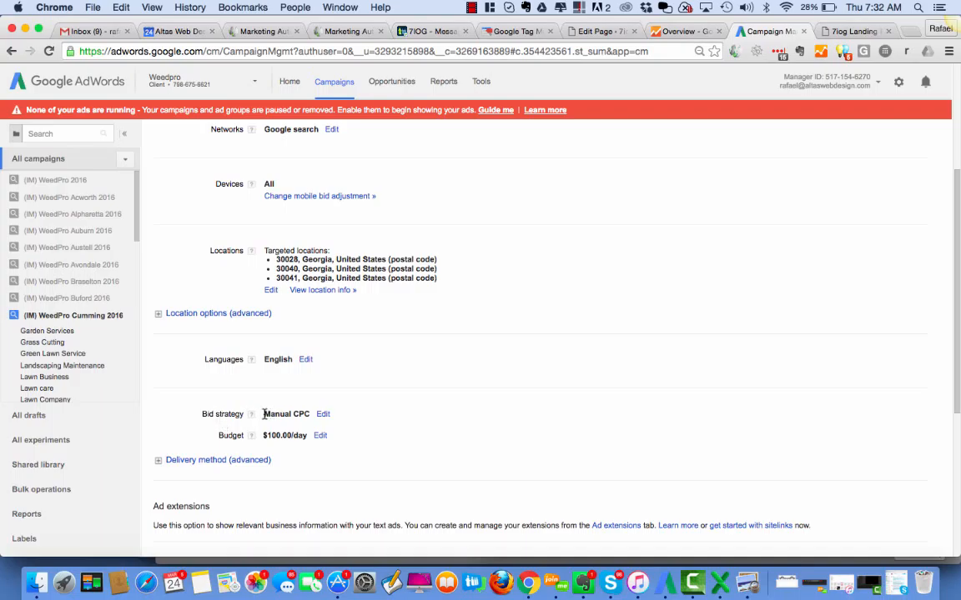
pyautogui.moveTo(259, 414); pyautogui.dragTo(310, 416)
pyautogui.click(322, 415)
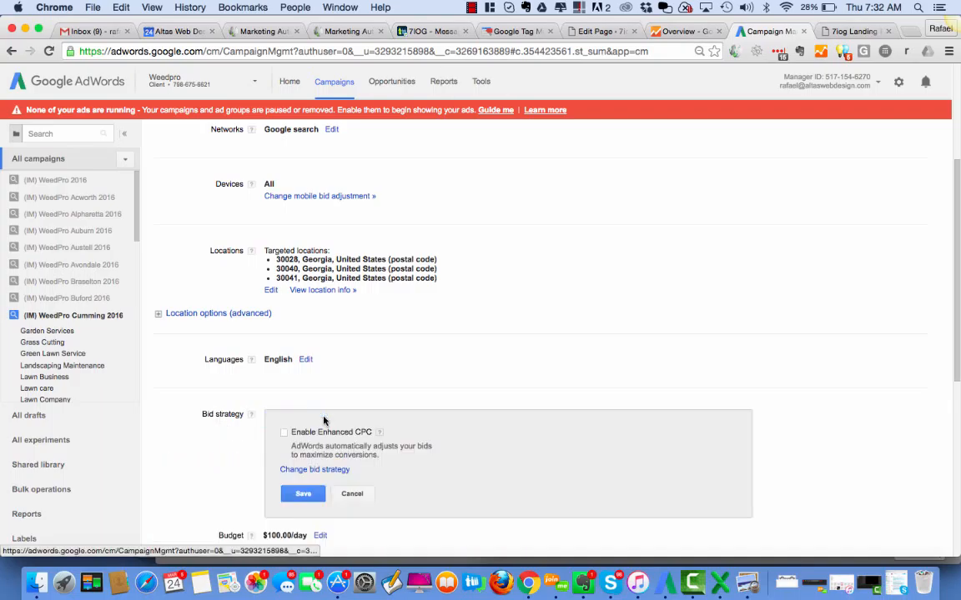
pyautogui.click(317, 470)
pyautogui.click(321, 478)
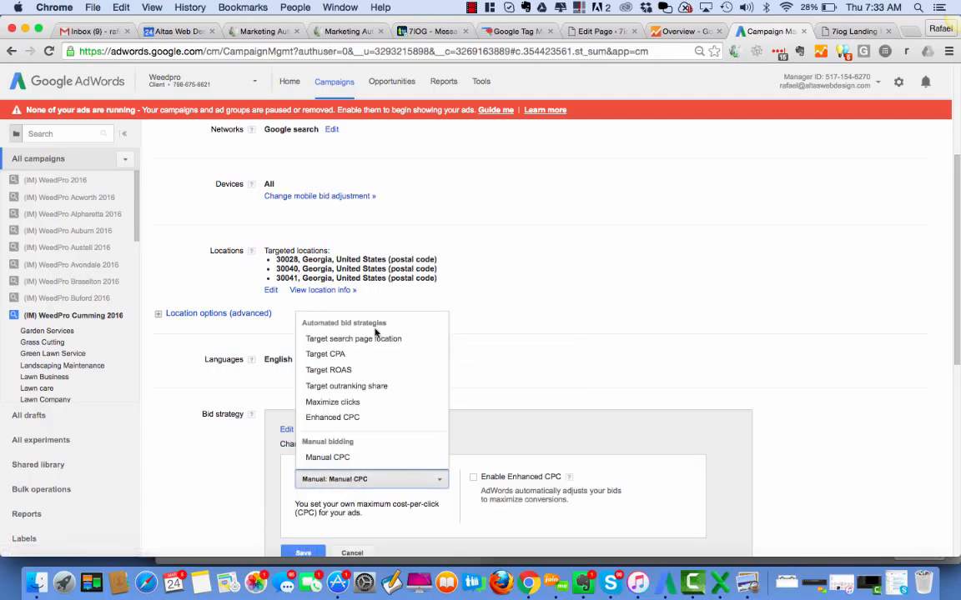
pyautogui.click(332, 402)
pyautogui.click(617, 478)
pyautogui.write('10.00')
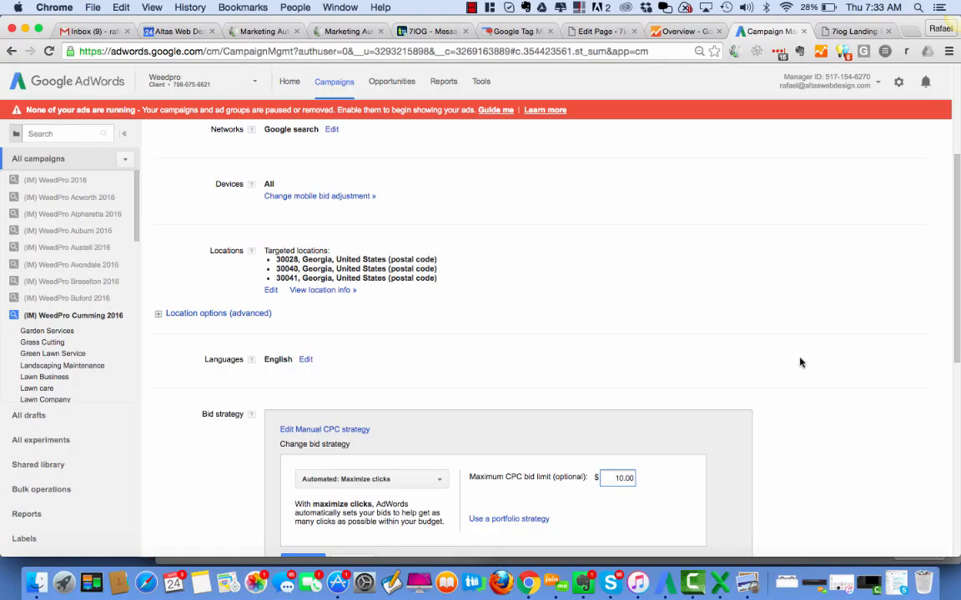
pyautogui.scroll(-5, 799, 362)
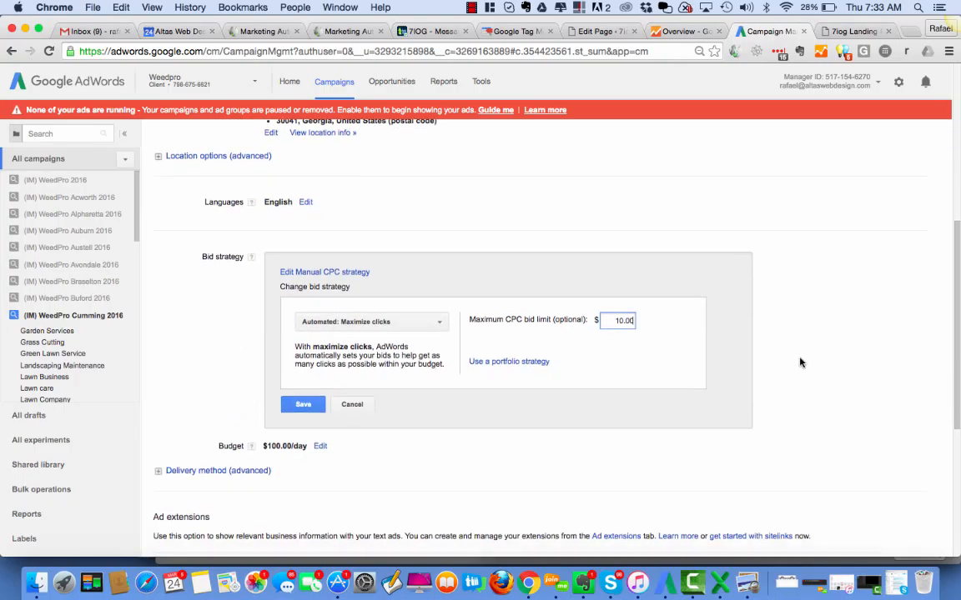
pyautogui.click(302, 405)
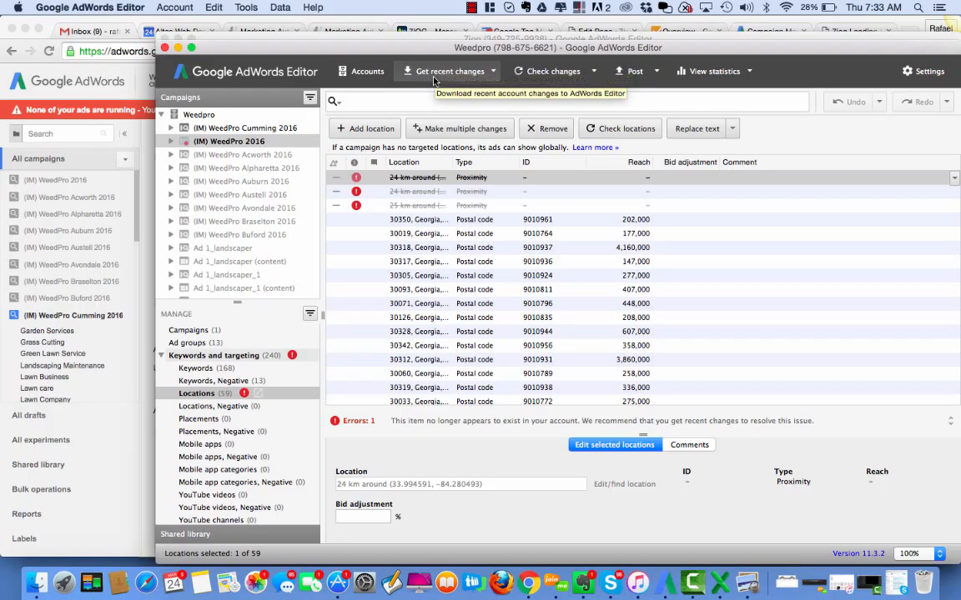
# Step: Switch to Google AdWords Editor and download the basic recent changes for all campaigns
pyautogui.click(434, 81)
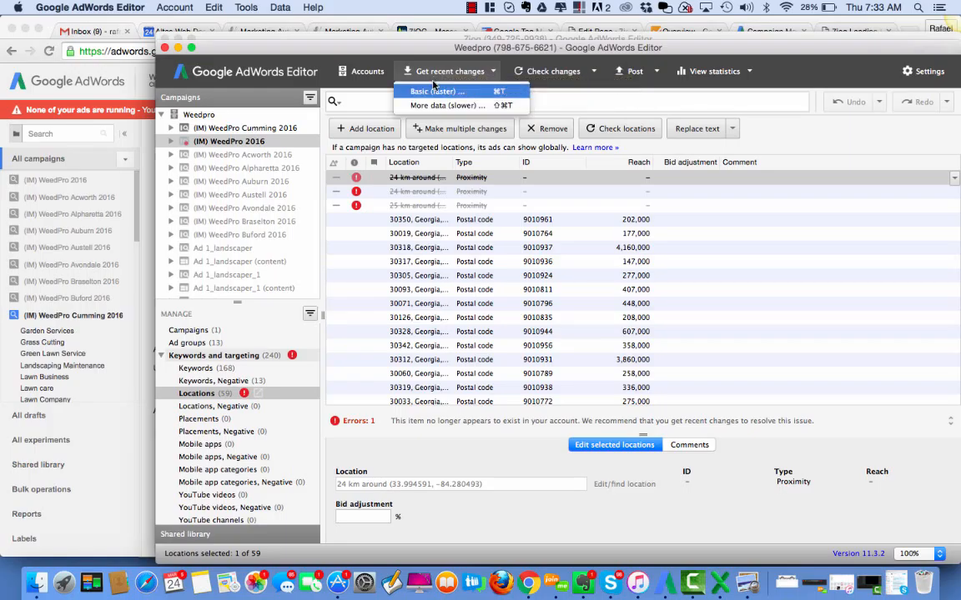
pyautogui.click(431, 94)
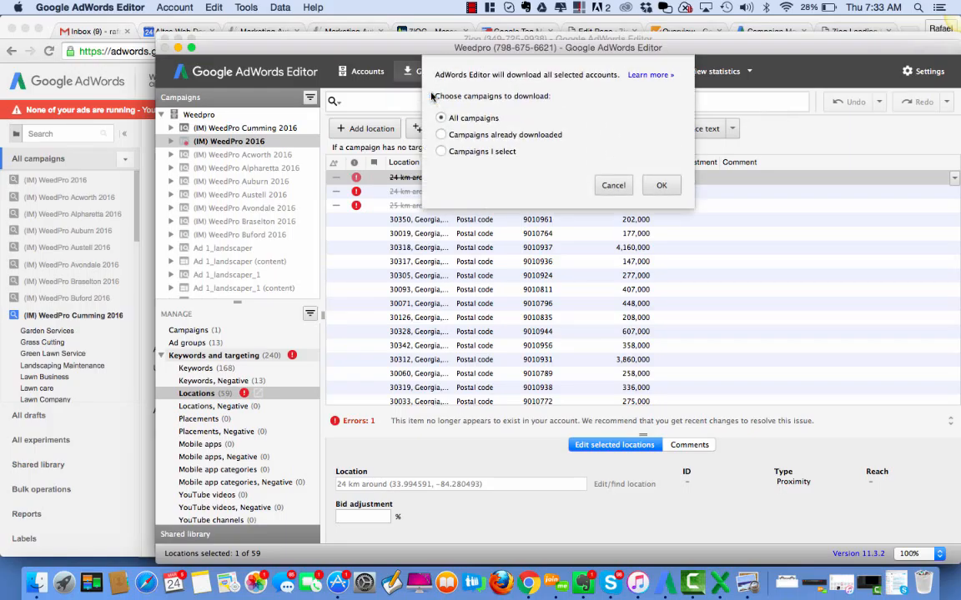
pyautogui.click(660, 185)
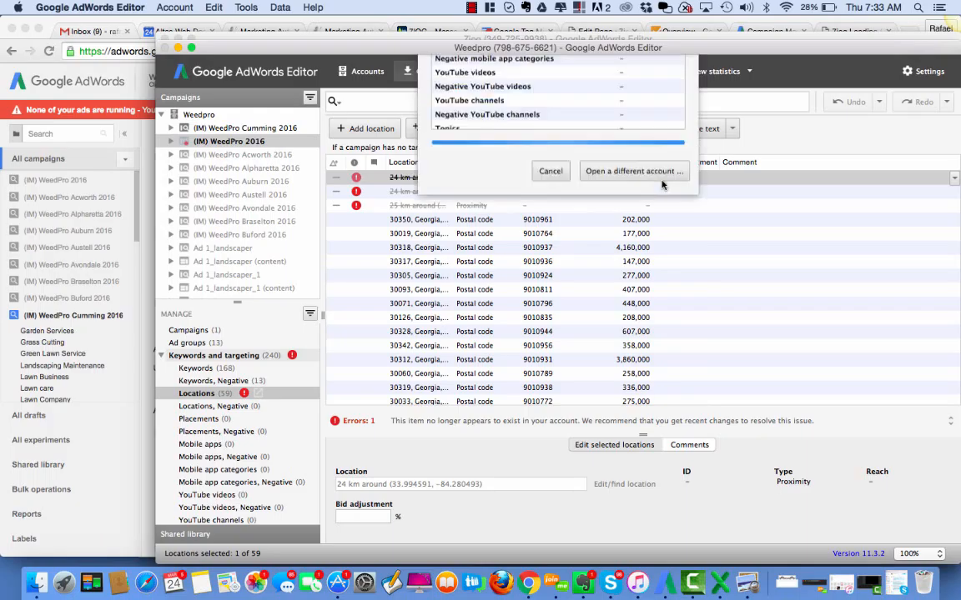